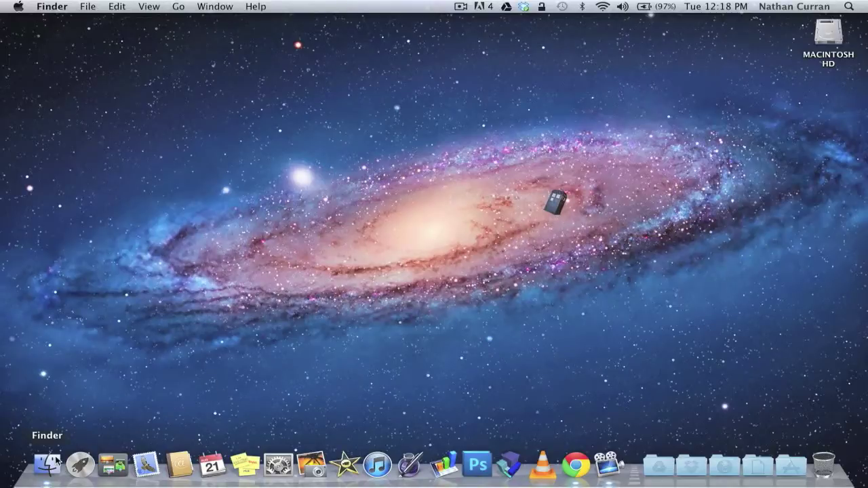
Launch Grab from the Utilities folder inside Applications.
key("super+shift+a")
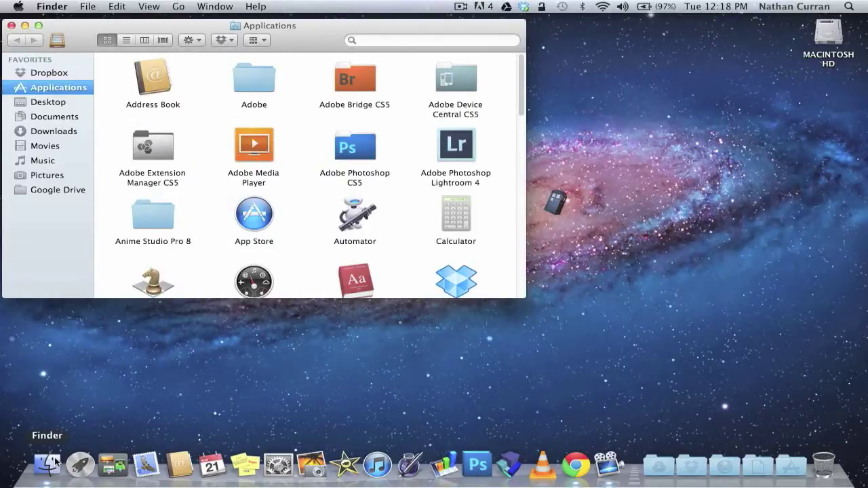
scroll(219, 188, "down", 6)
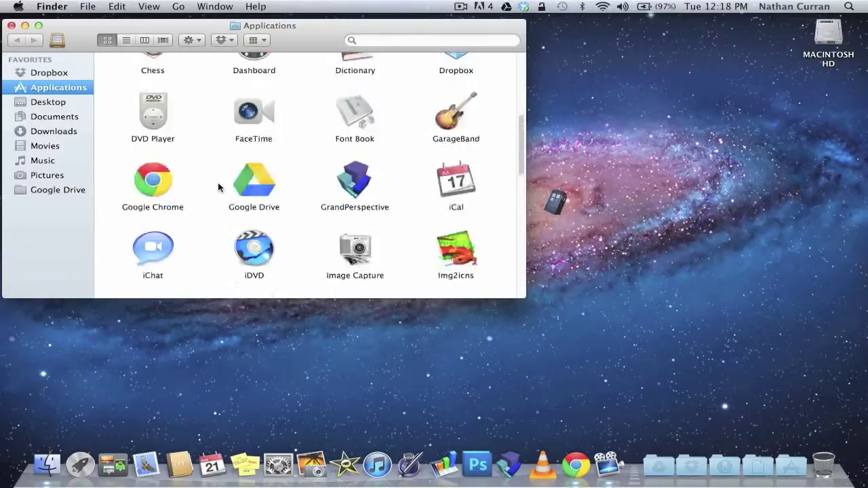
scroll(219, 188, "down", 4)
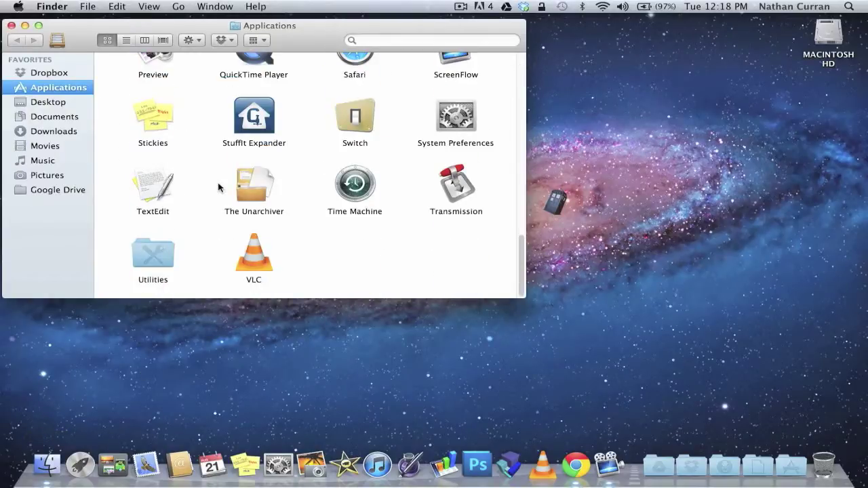
double_click(164, 250)
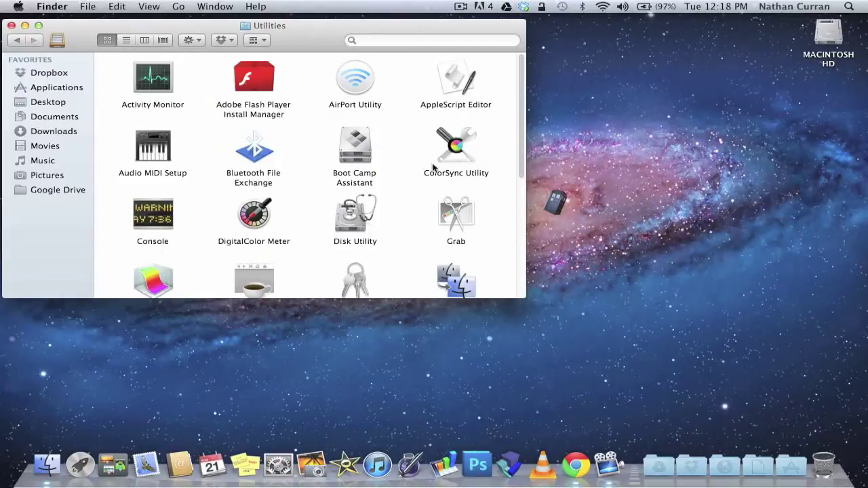
left_click(451, 218)
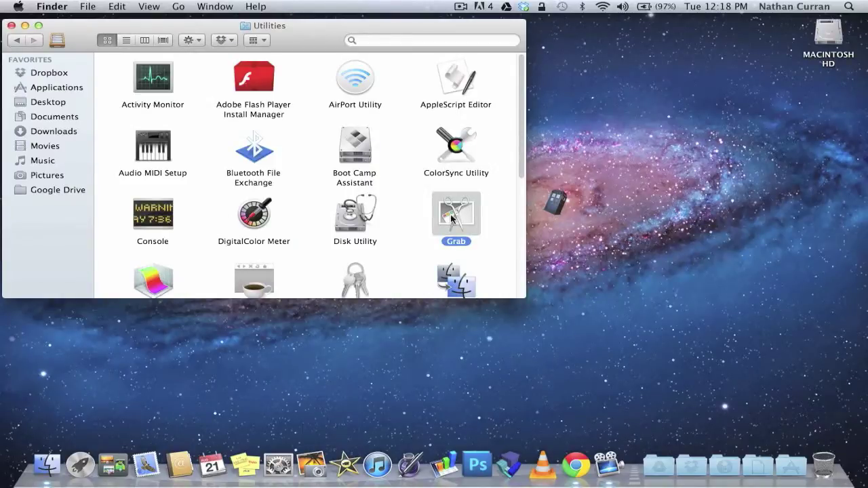
double_click(451, 219)
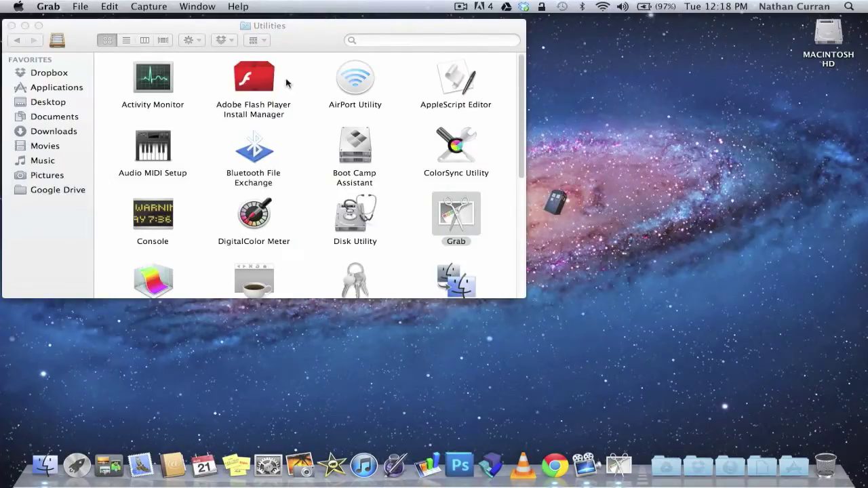
View Grab's preferences for pointer type and sound, and close them without changes.
left_click(47, 6)
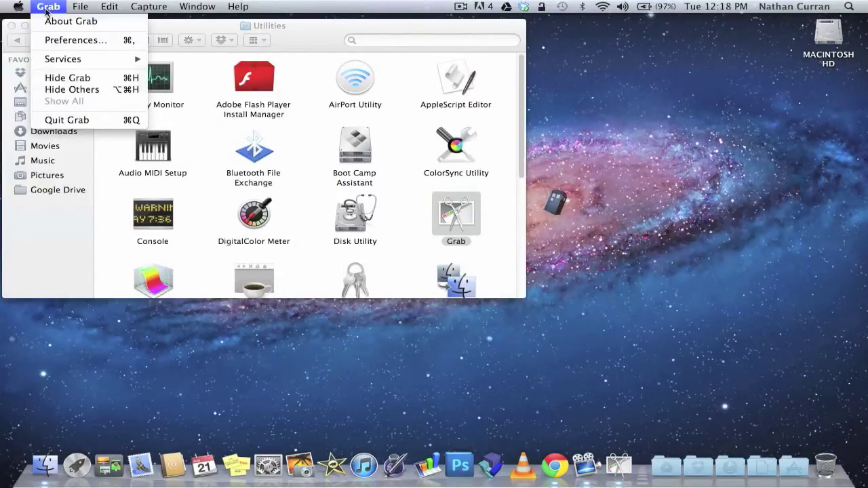
left_click(76, 40)
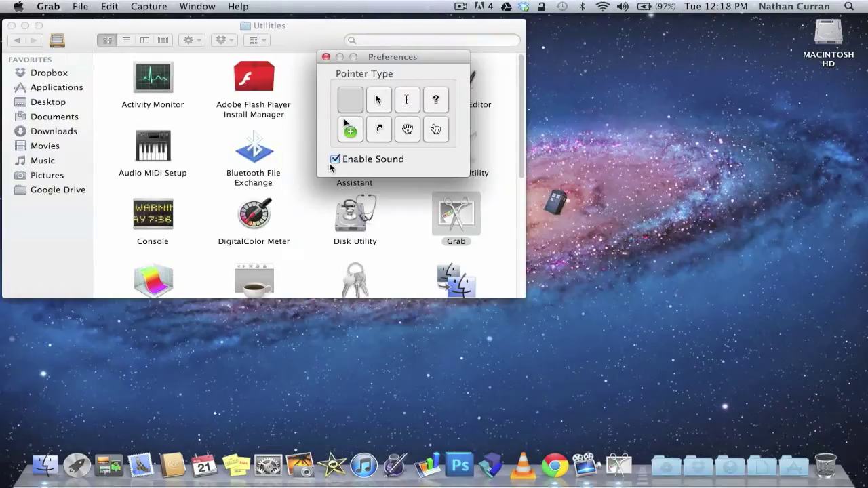
left_click(326, 57)
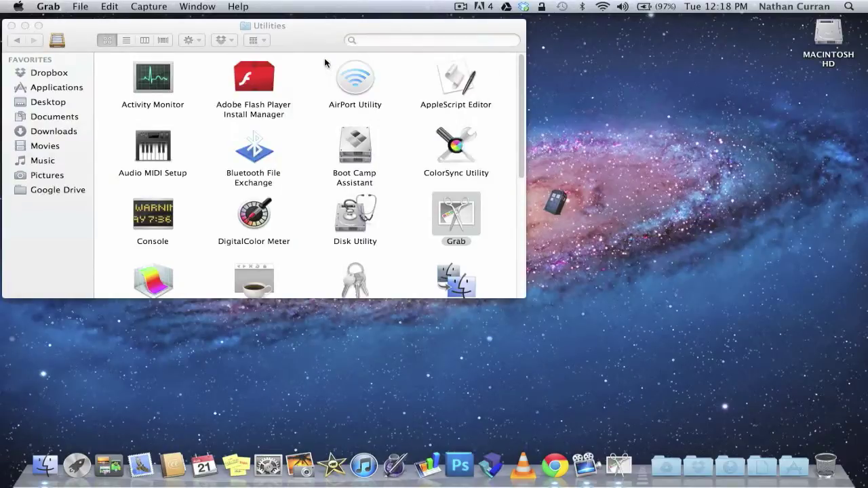
Capture a screen selection spanning the ColorSync Utility and Grab icons and the adjacent desktop galaxy, and enlarge the capture's window.
left_click(140, 8)
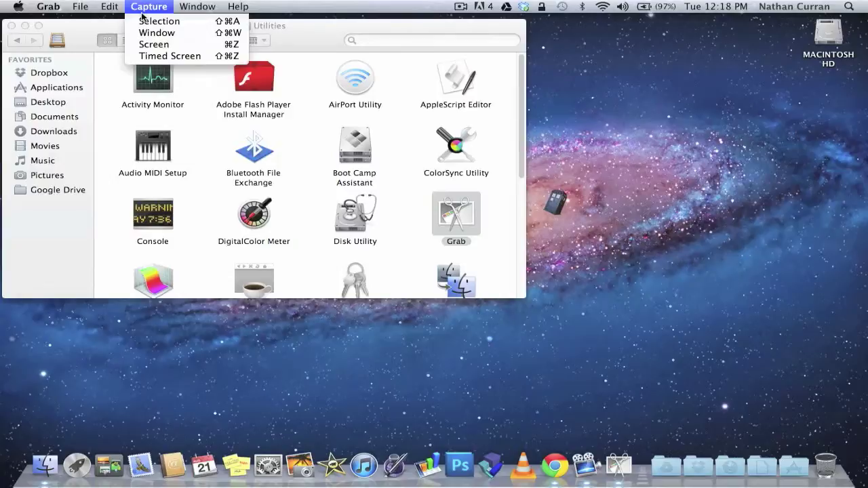
left_click(145, 20)
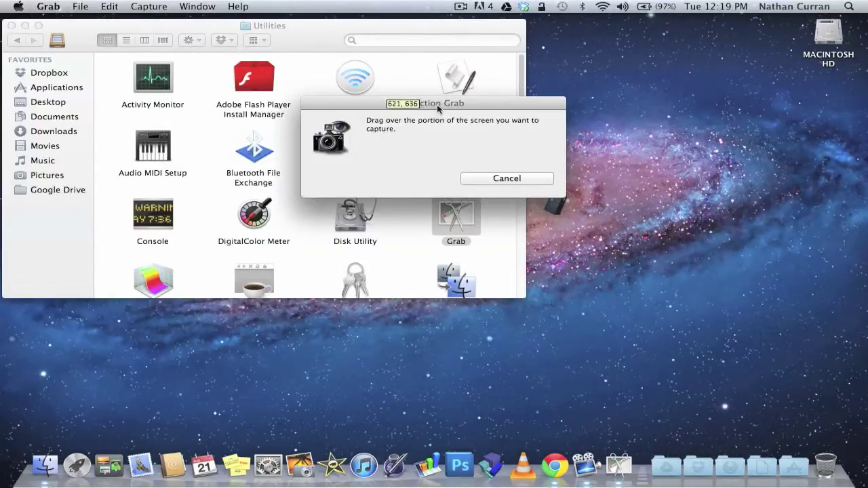
left_click_drag(684, 236, 427, 136)
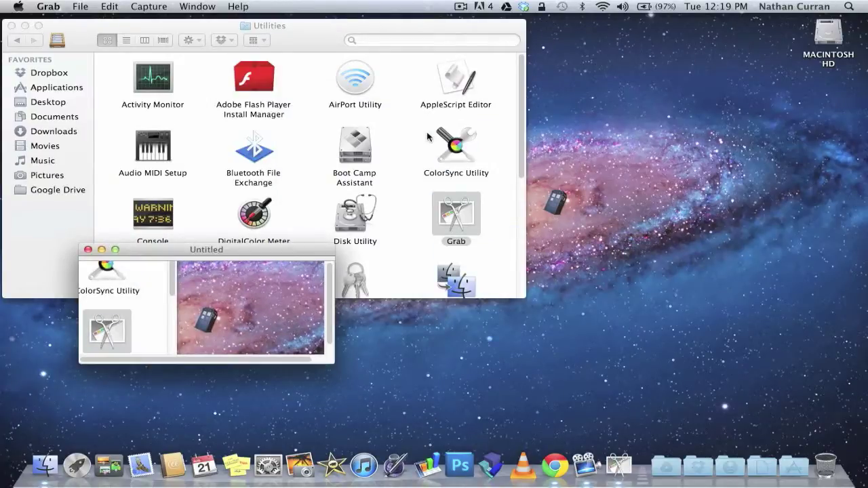
left_click(114, 250)
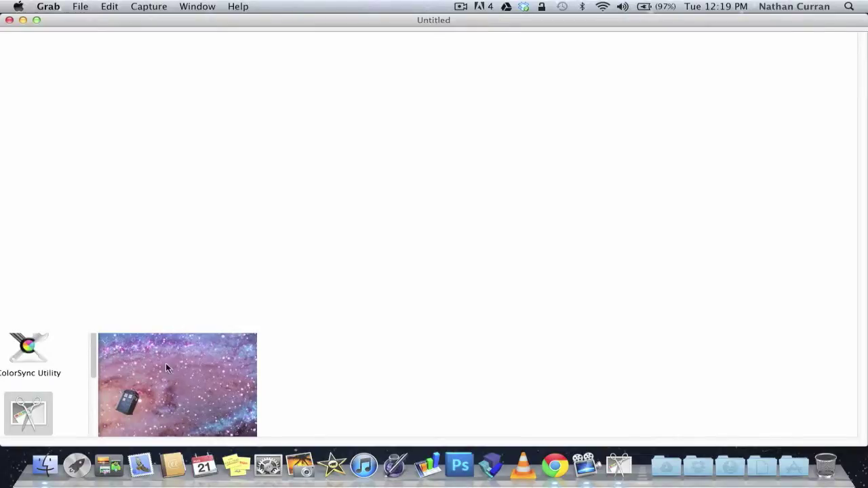
Close the selection capture without saving it.
left_click(77, 7)
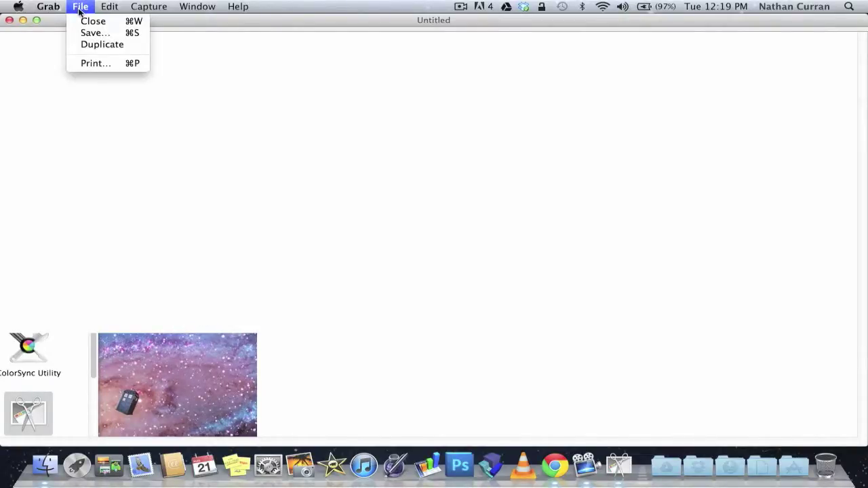
mouse_move(99, 6)
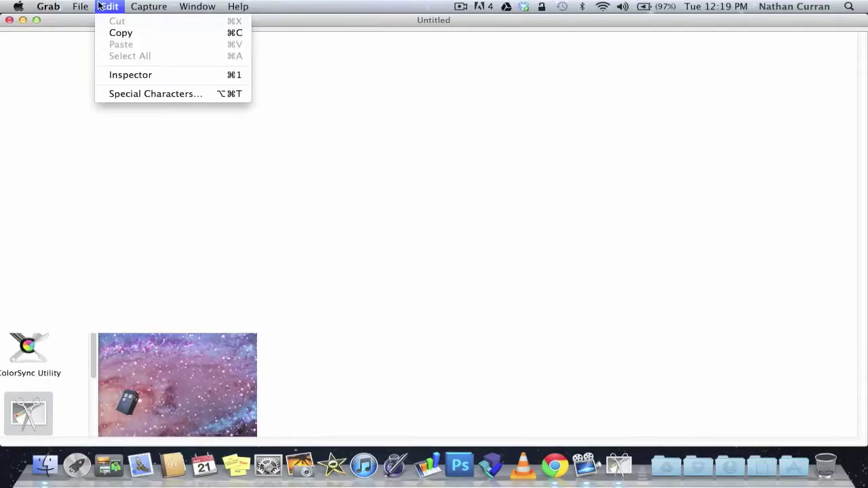
left_click(91, 86)
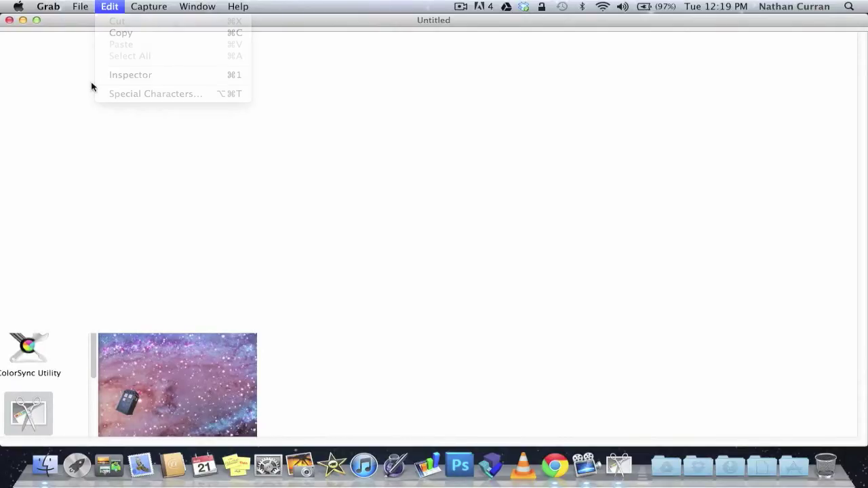
key("super+s")
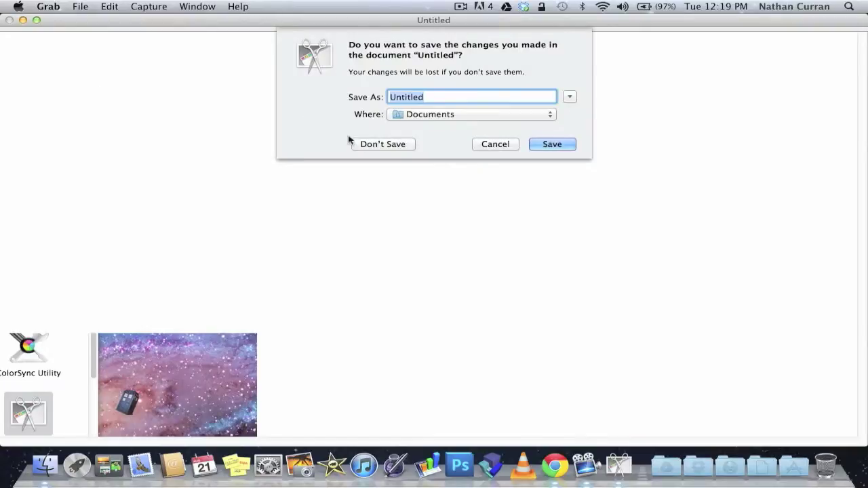
left_click(385, 144)
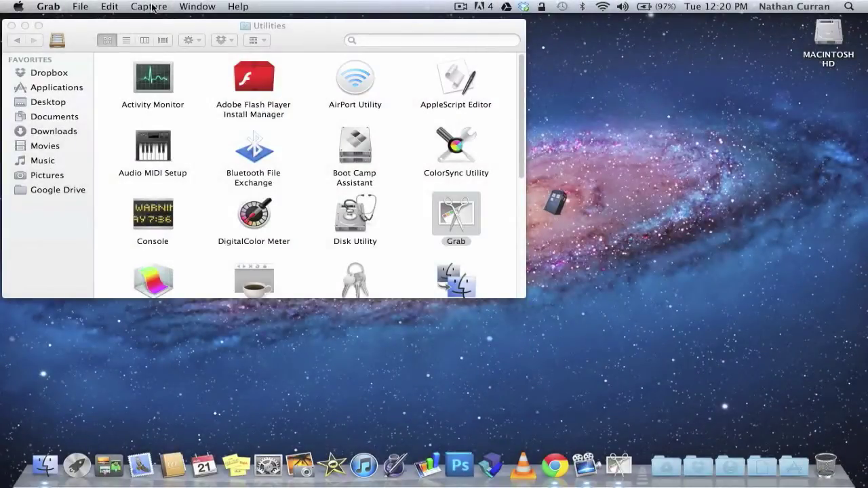
Capture the Utilities window with a Window grab, view it enlarged, and close it without saving.
left_click(152, 7)
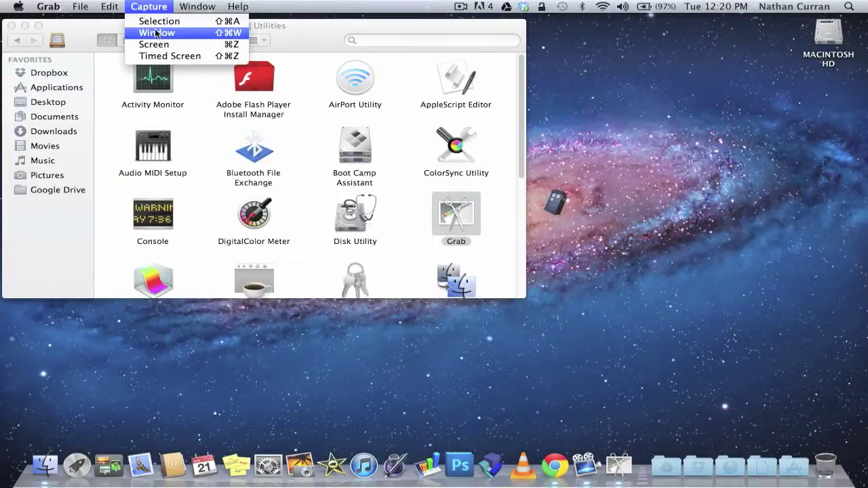
left_click(155, 33)
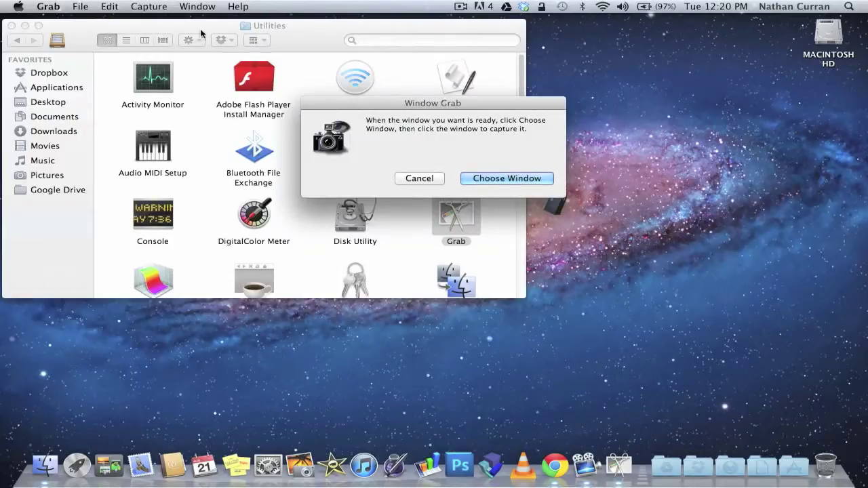
left_click(485, 179)
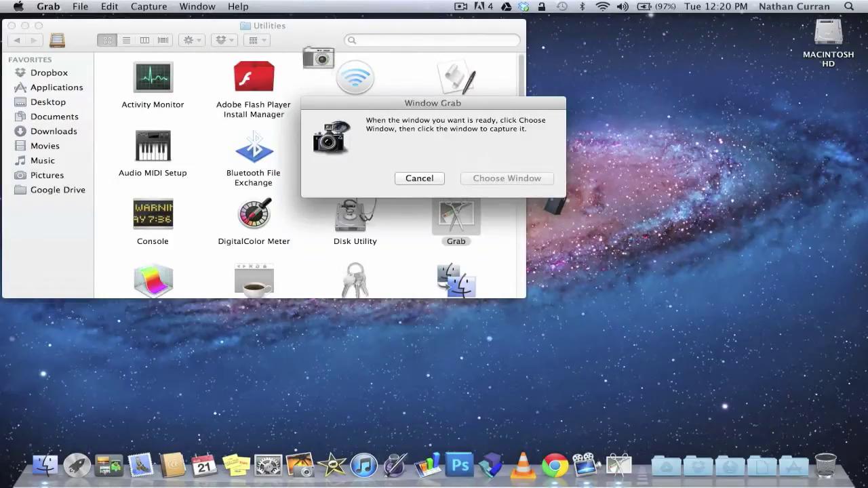
left_click(301, 49)
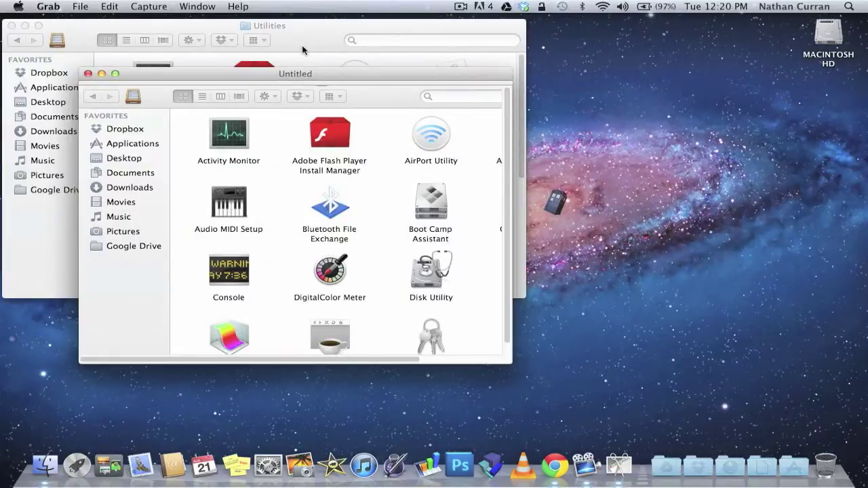
left_click(116, 73)
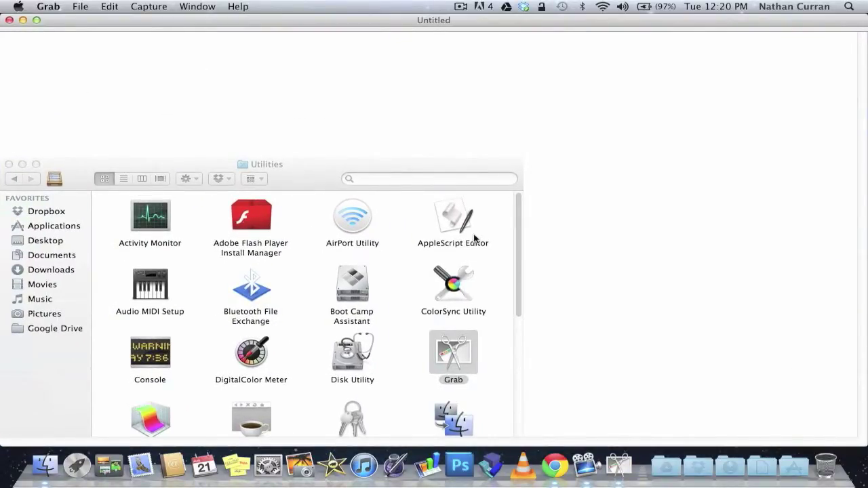
key("super+w")
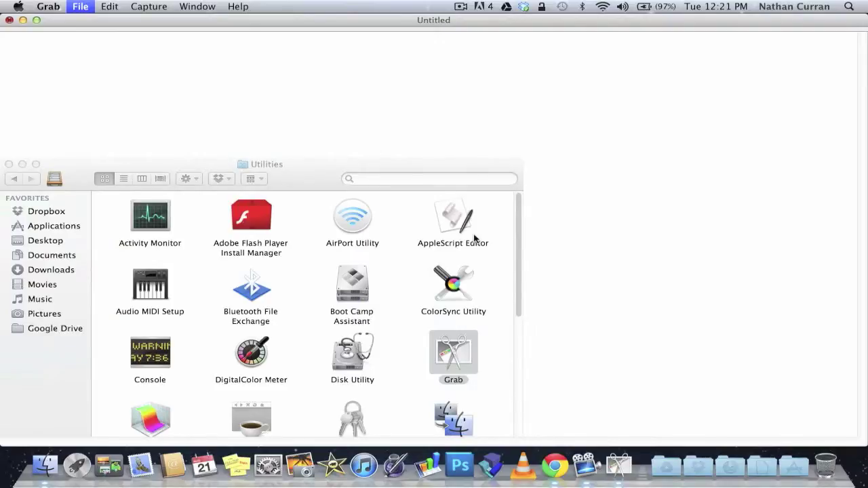
left_click(390, 146)
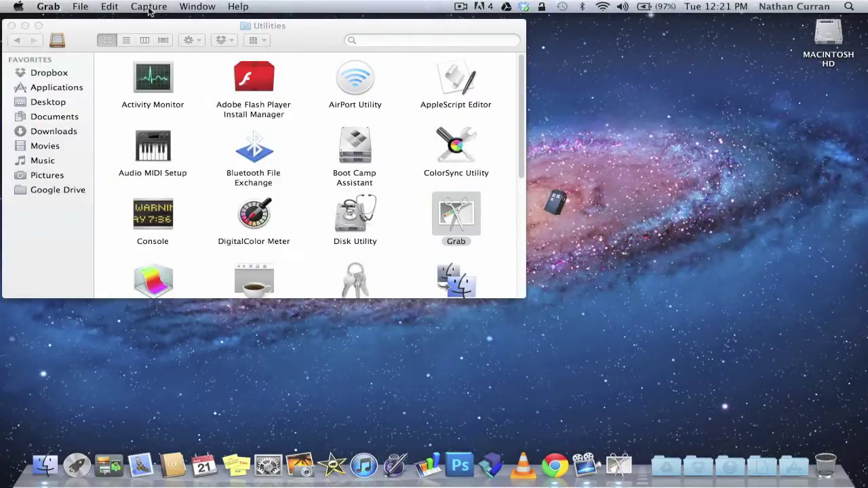
Capture the entire screen with a Screen grab and enlarge the capture's window to view it.
left_click(149, 8)
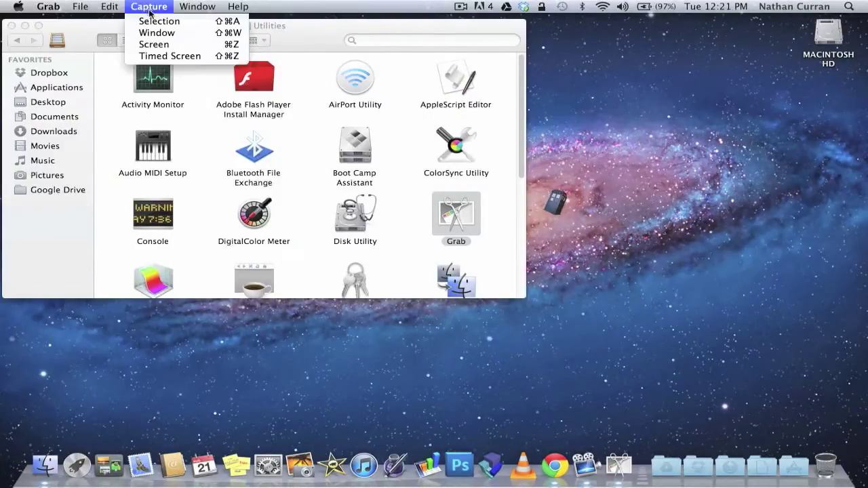
left_click(155, 45)
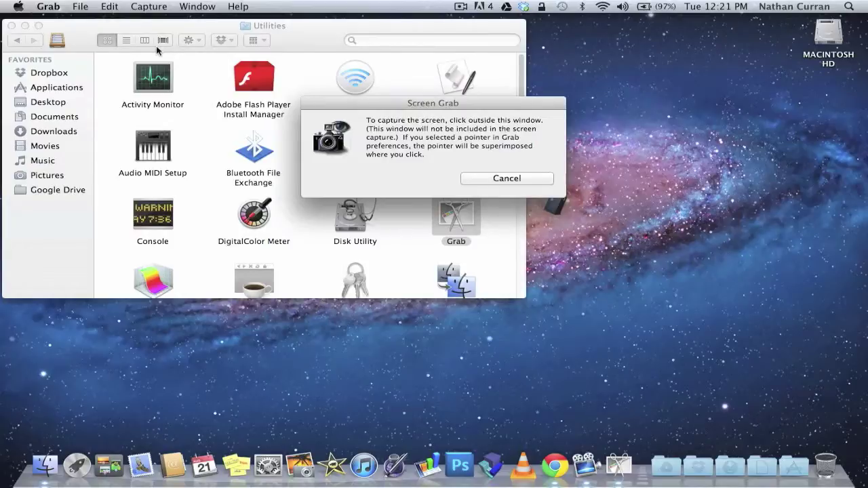
left_click(613, 83)
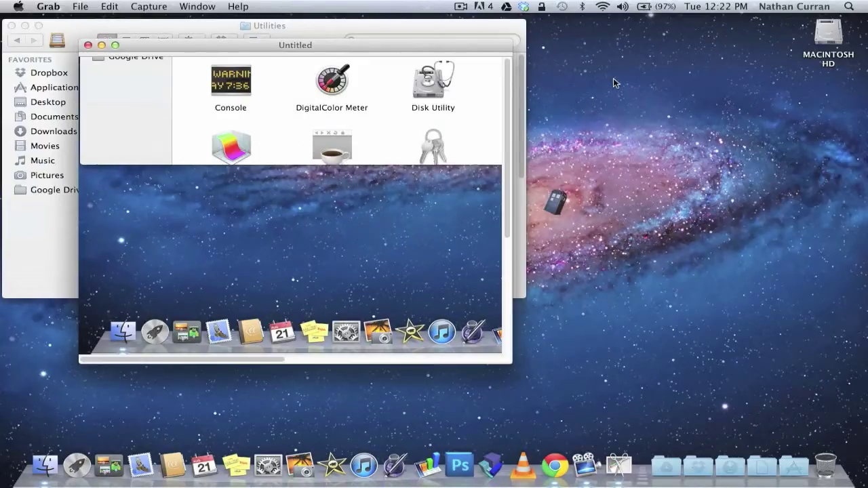
left_click(115, 45)
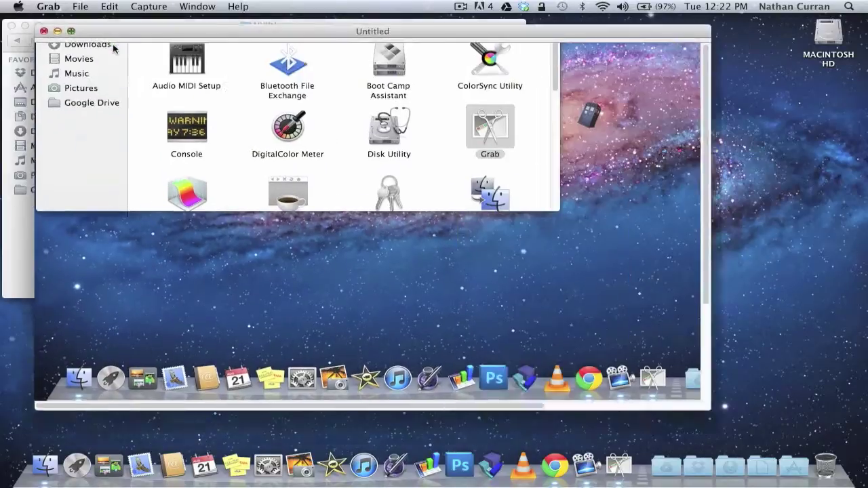
scroll(307, 198, "up", 3)
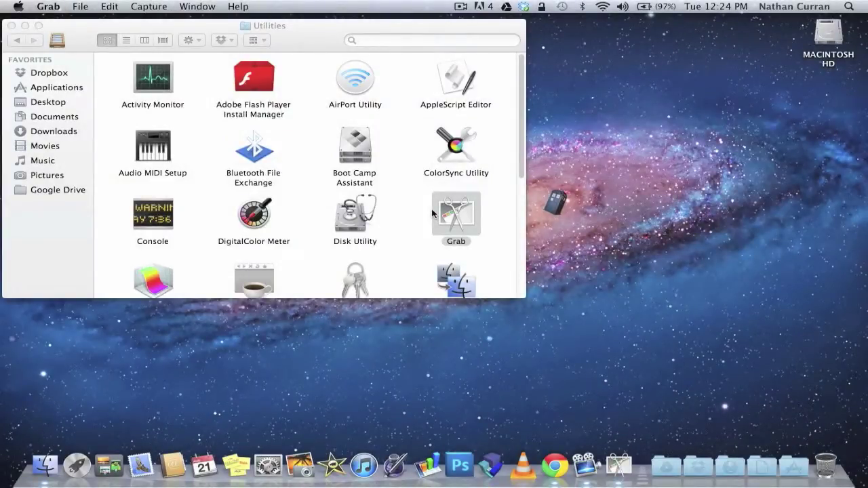
Take a Timed Screen capture with the Image Inspector open, and enlarge the capture's window to view it.
left_click(151, 10)
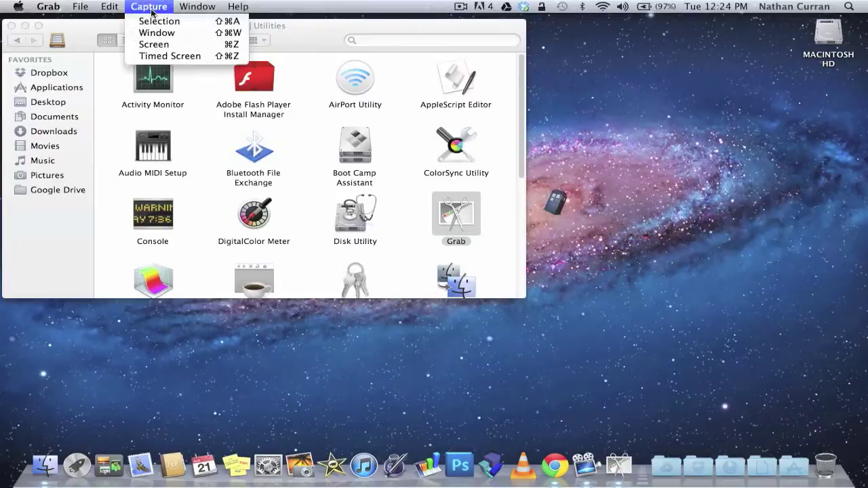
left_click(167, 57)
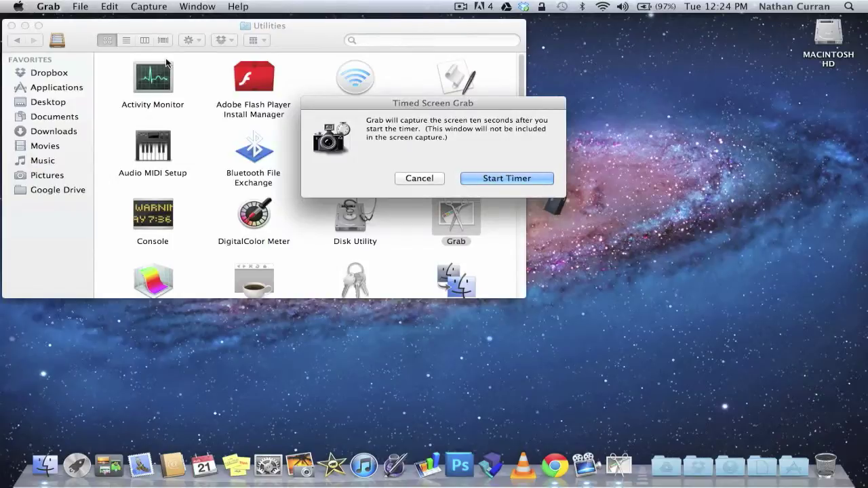
left_click(110, 6)
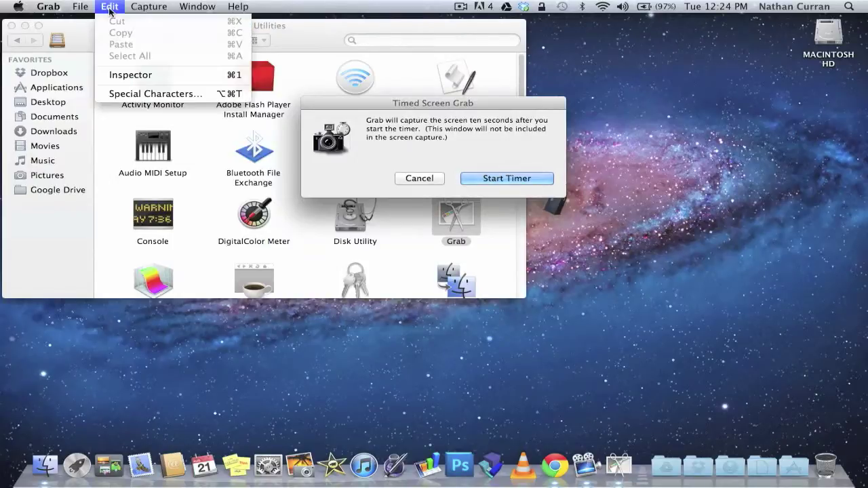
left_click(132, 75)
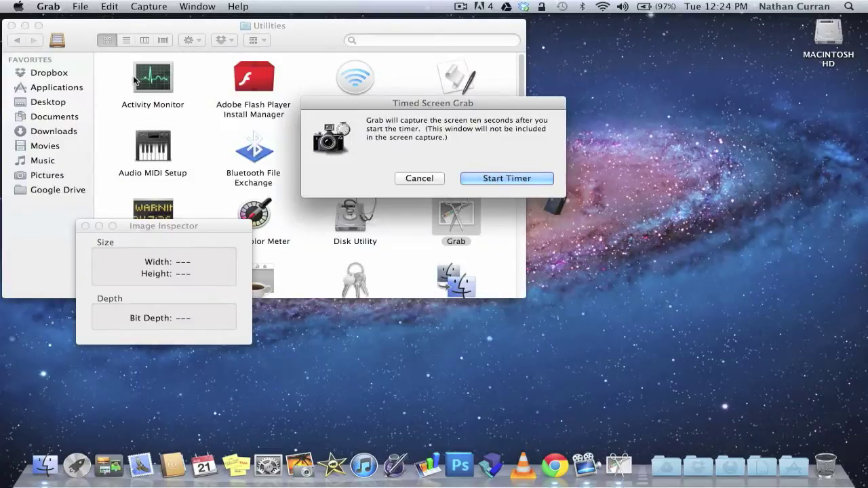
left_click(512, 188)
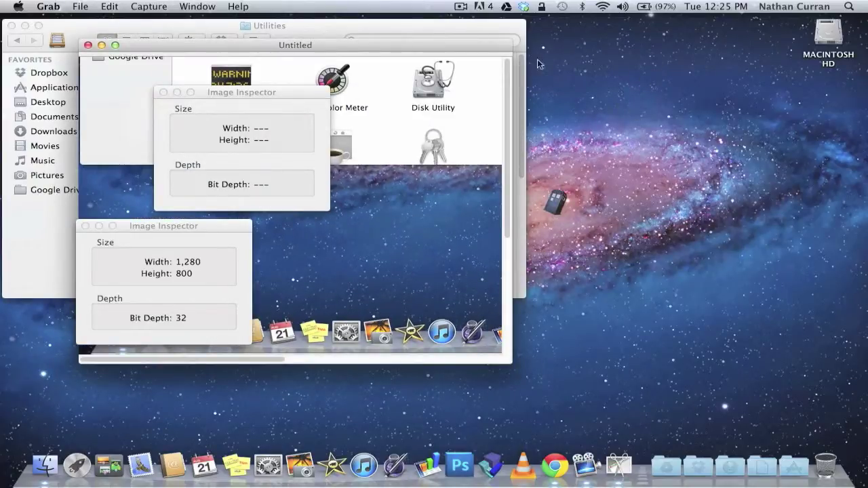
left_click(114, 45)
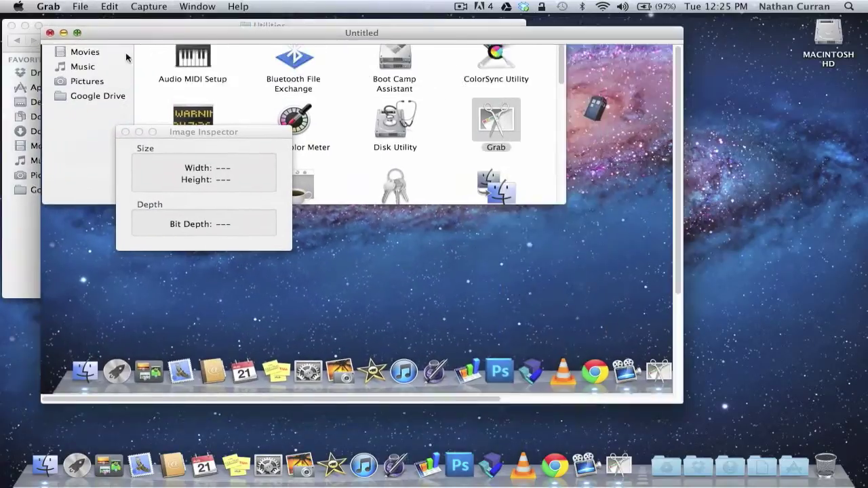
scroll(447, 274, "up", 3)
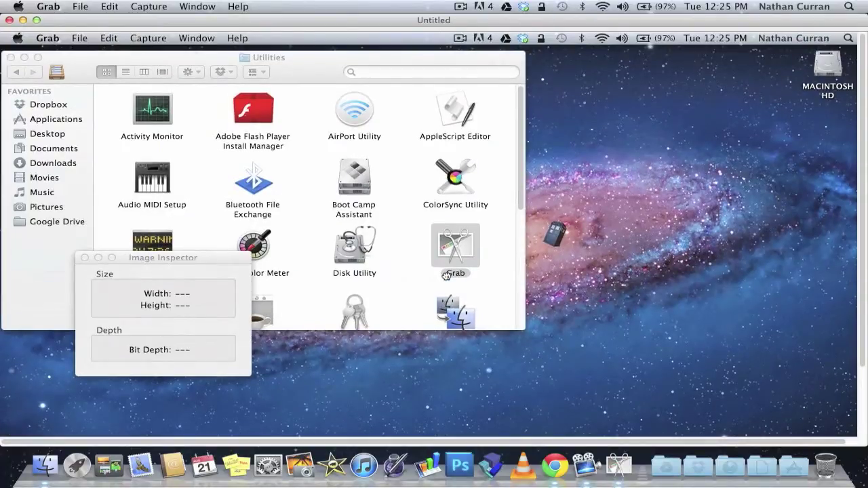
scroll(446, 275, "down", 2)
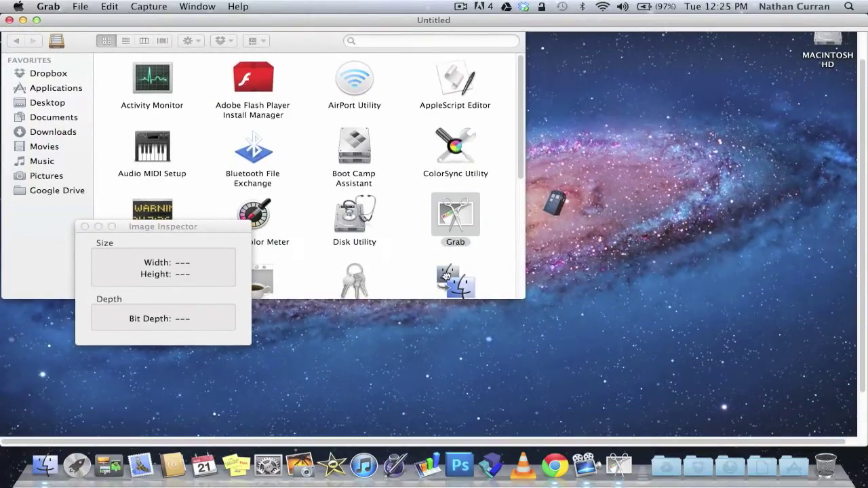